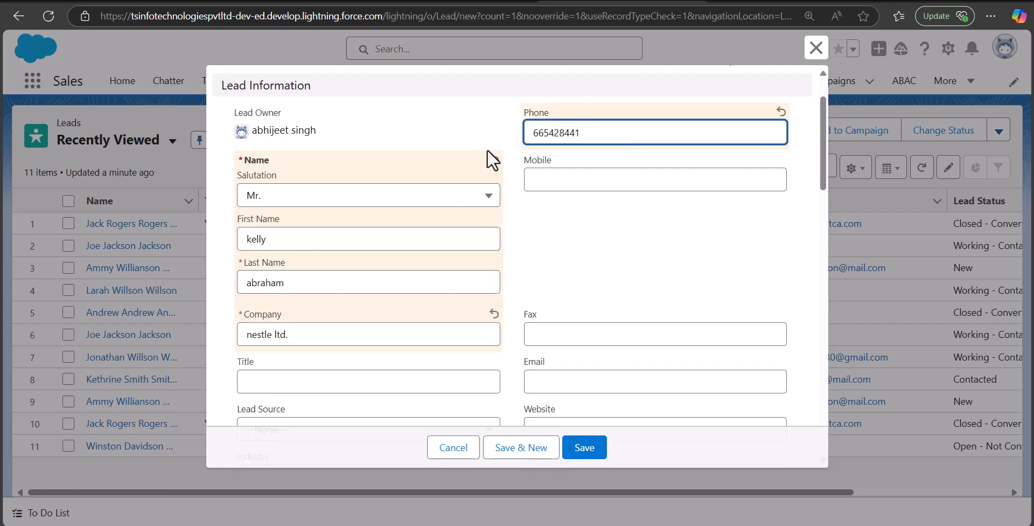
Check the remaining fields of the new lead form, leave the mobile and address fields empty, and save the lead.
click(560, 185)
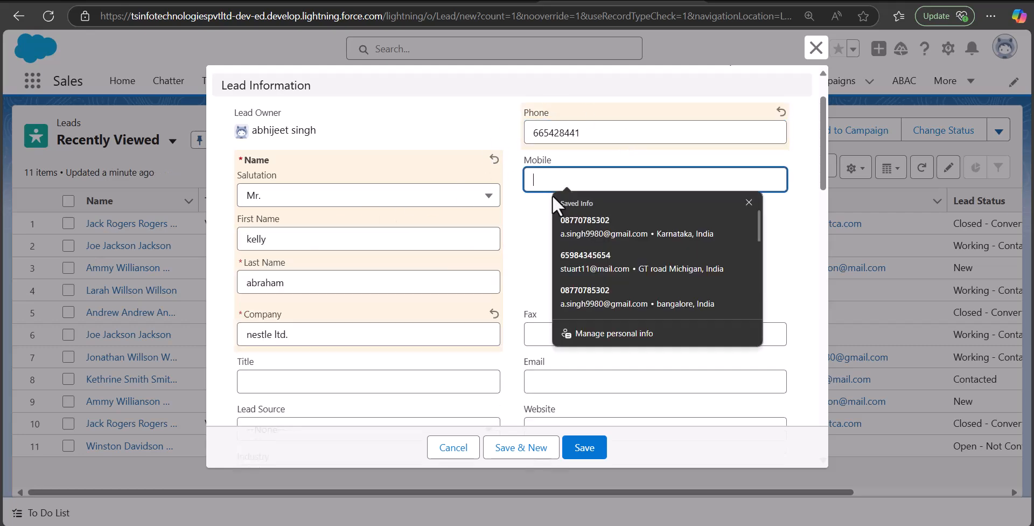
click(532, 249)
scroll(517, 269, down, 10)
scroll(396, 302, down, 15)
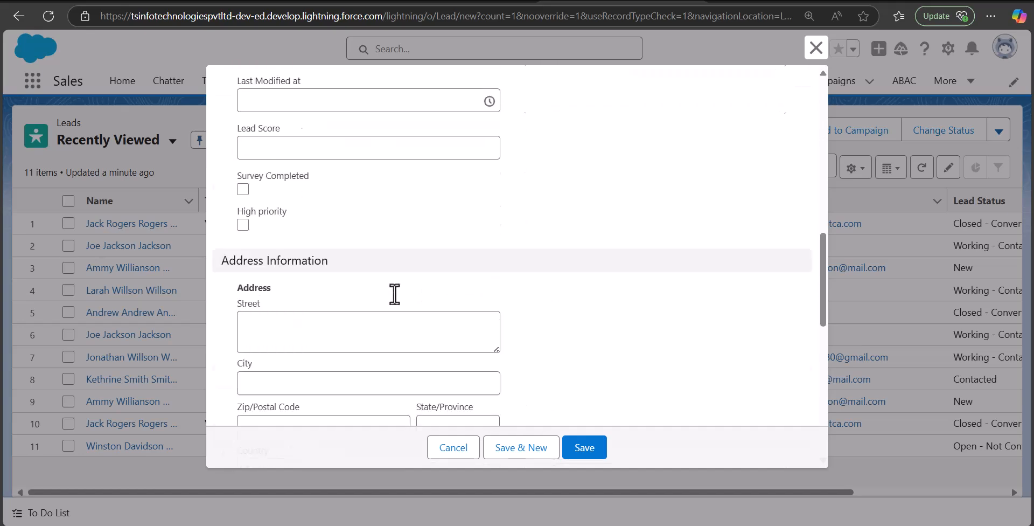
click(593, 448)
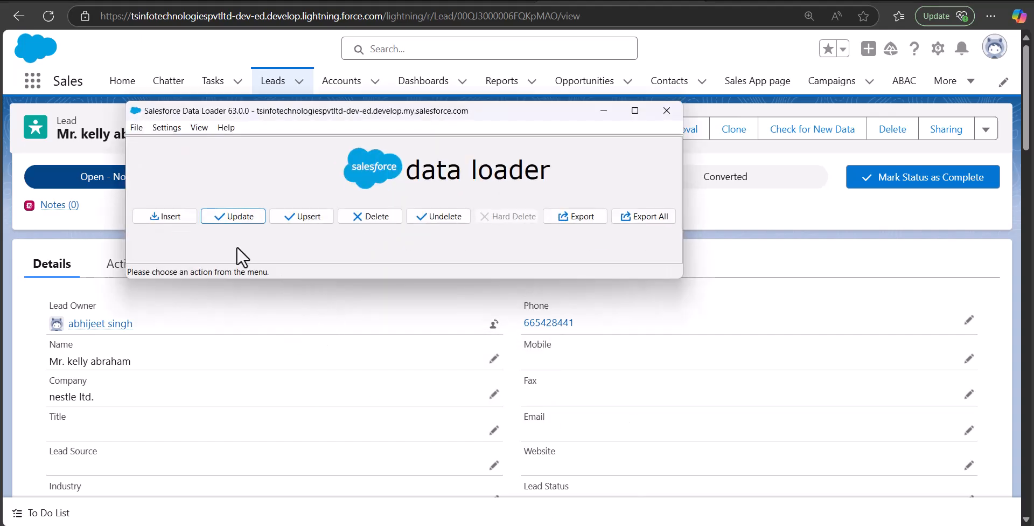
drag(410, 109, 434, 134)
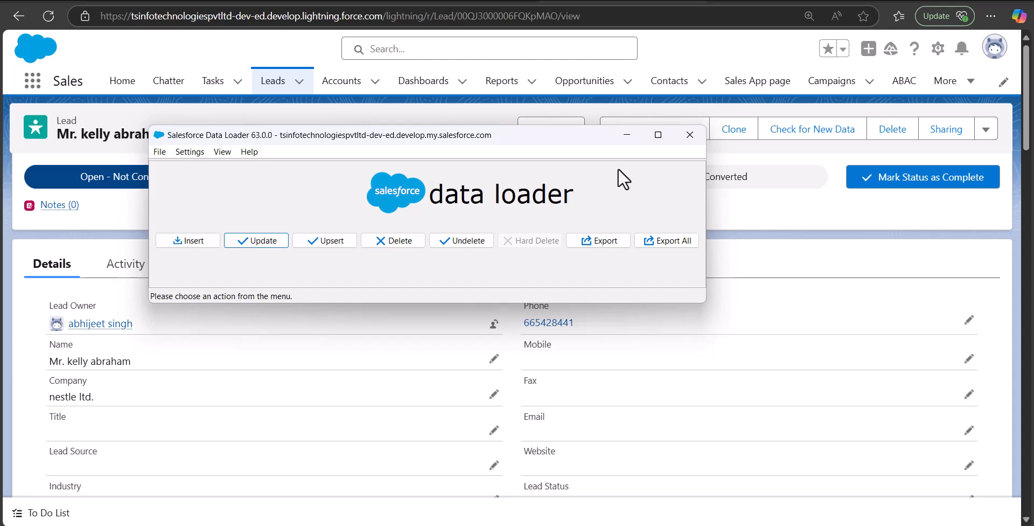
drag(507, 137, 538, 137)
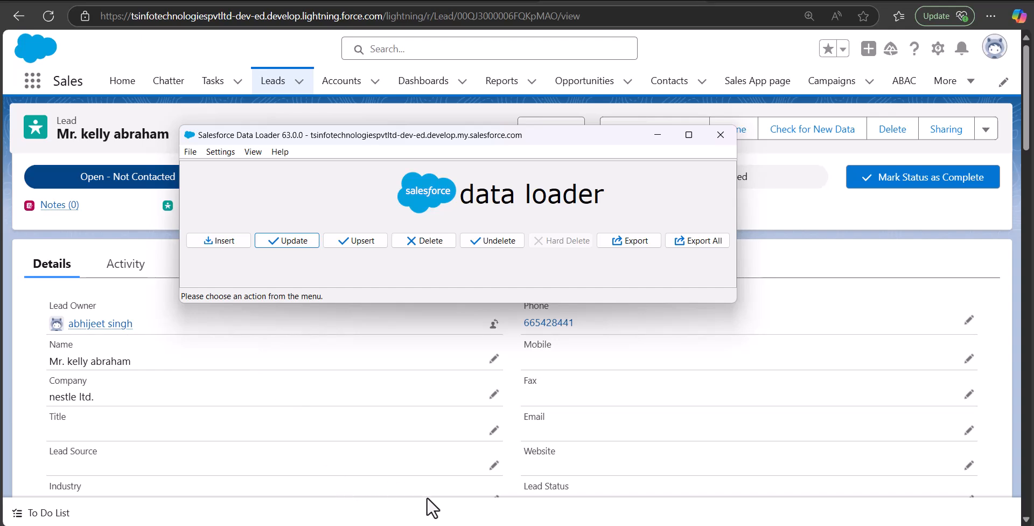
Switch to Chrome and review the Salesforce admin course page, including its benefits, success stories, modules and purchase offer.
click(509, 525)
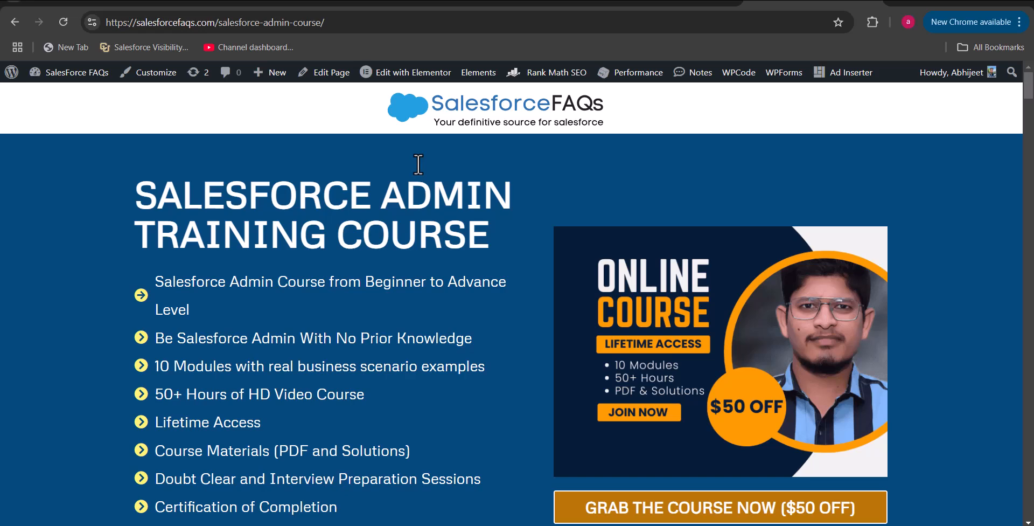
scroll(418, 164, down, 2)
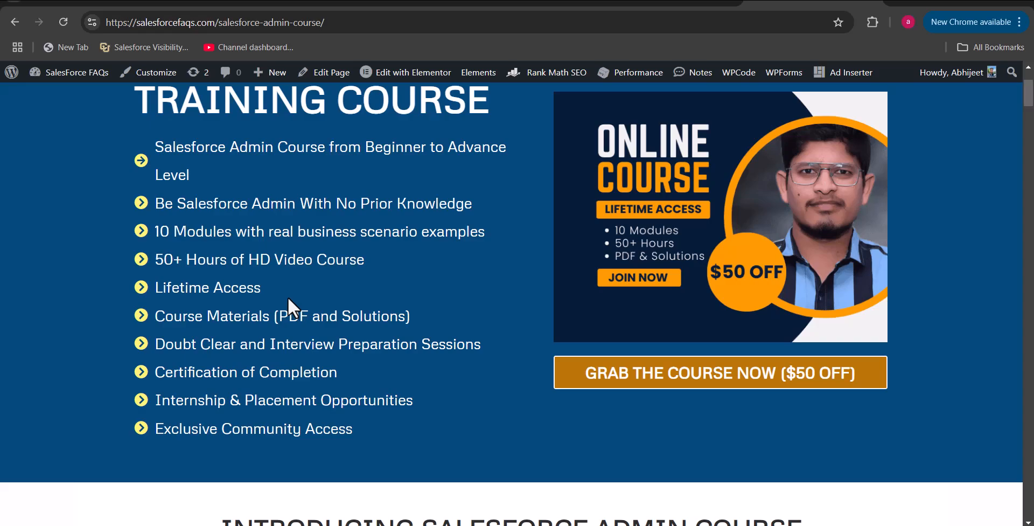
scroll(353, 293, down, 12)
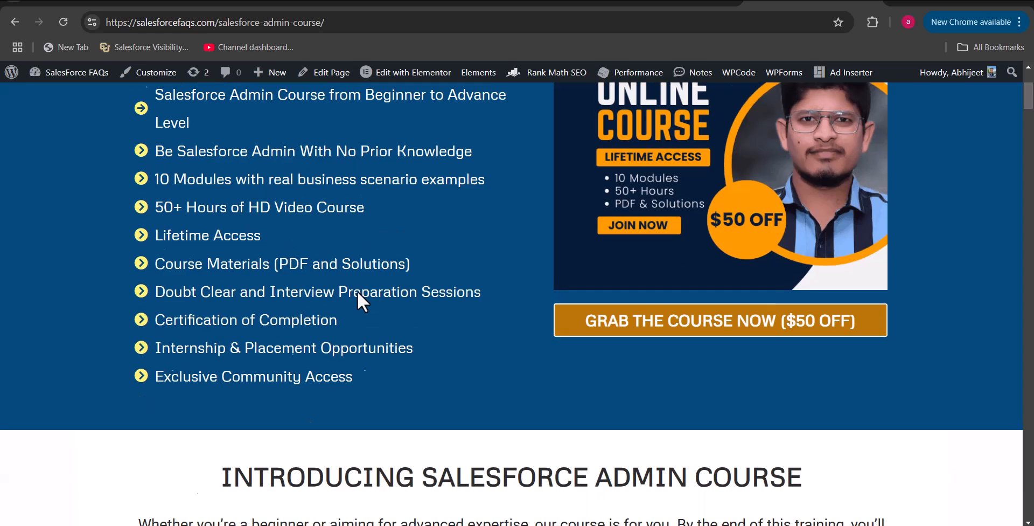
scroll(357, 291, down, 15)
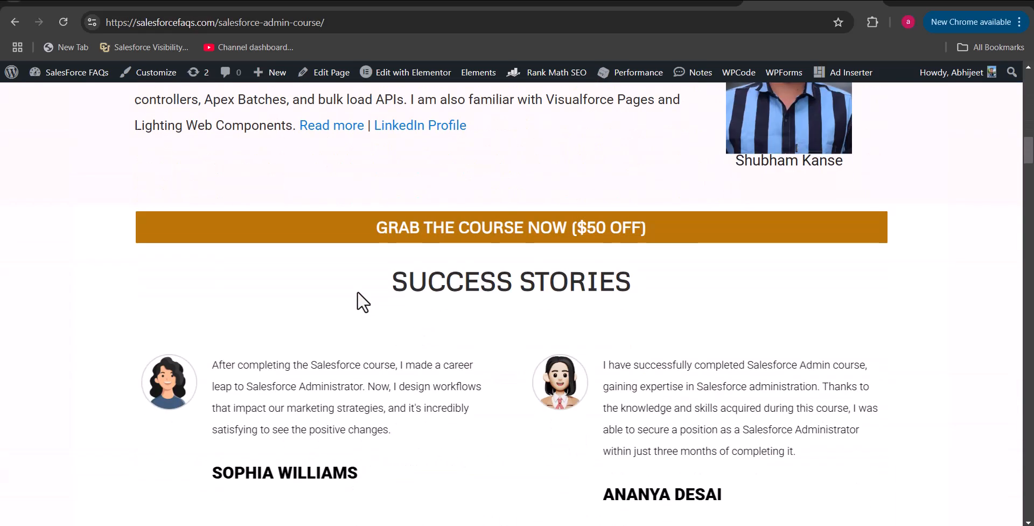
scroll(357, 293, down, 20)
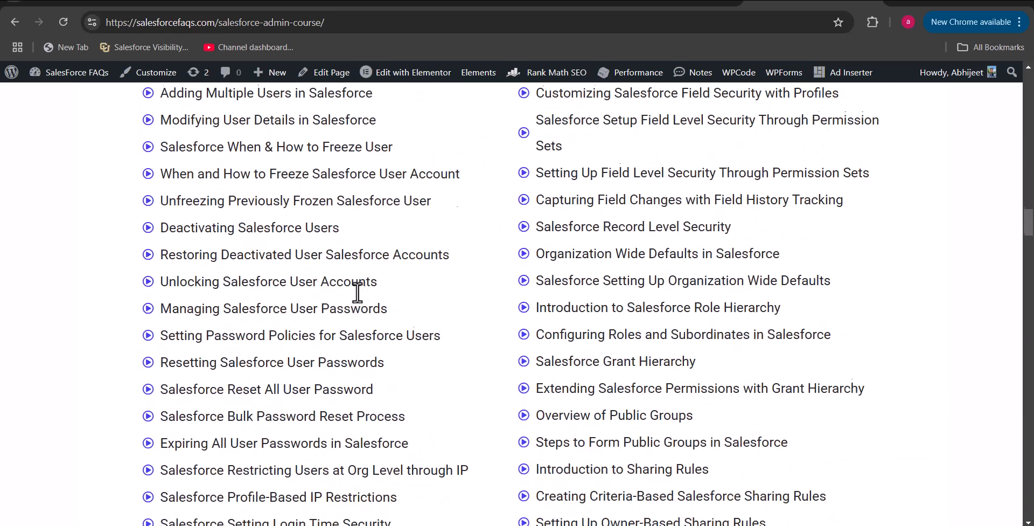
scroll(357, 292, down, 20)
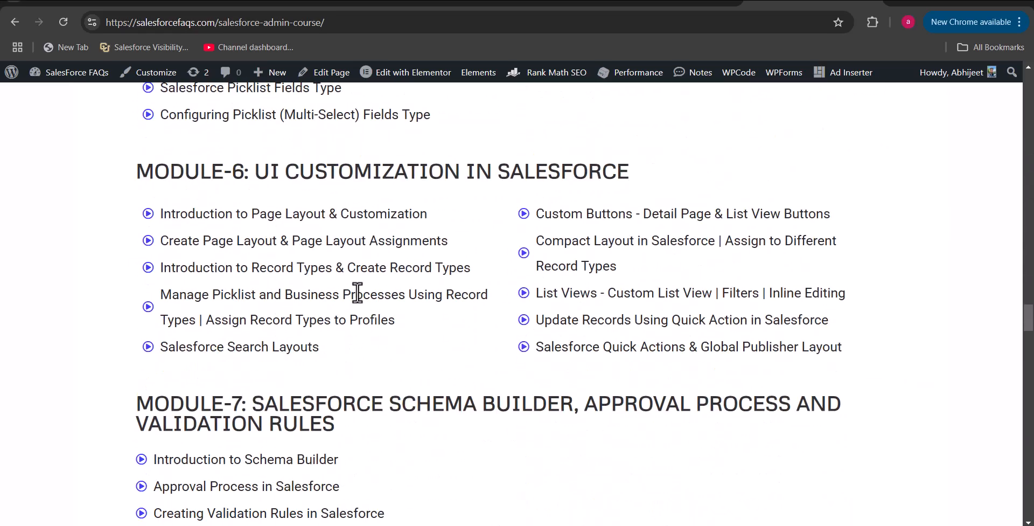
scroll(357, 292, down, 5)
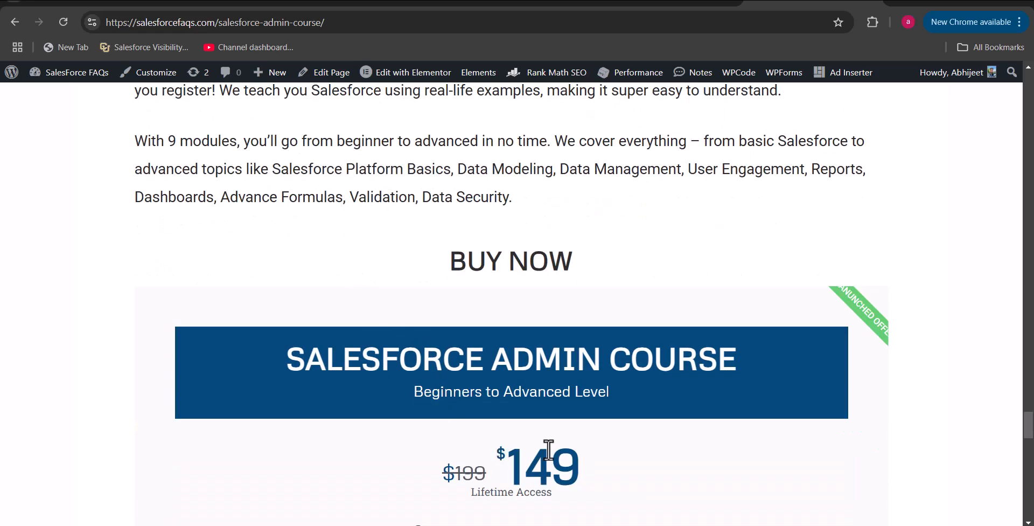
scroll(547, 450, down, 5)
click(496, 429)
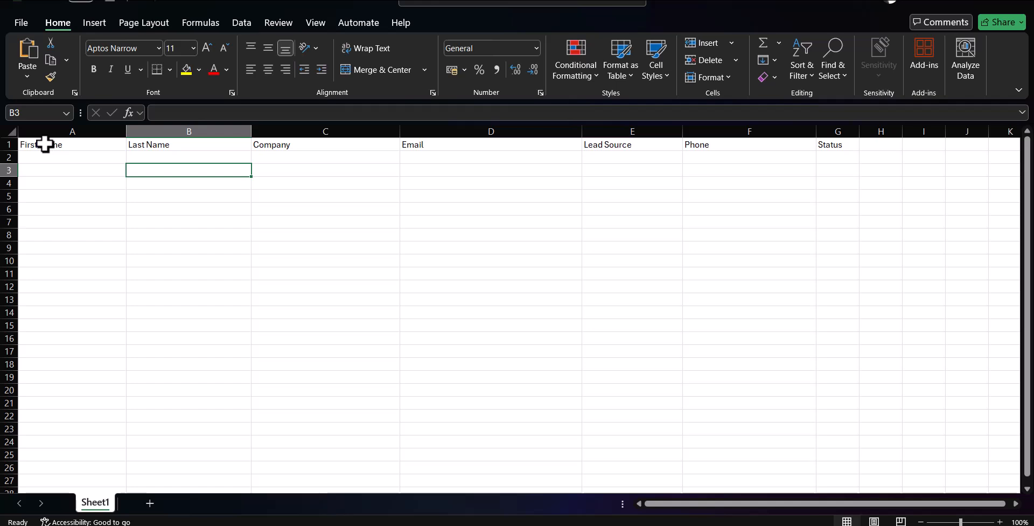
In the Excel sheet, fill in the first name, last name, company Concentrix and e-mail for five leads beneath the headers.
drag(45, 144, 792, 144)
click(111, 208)
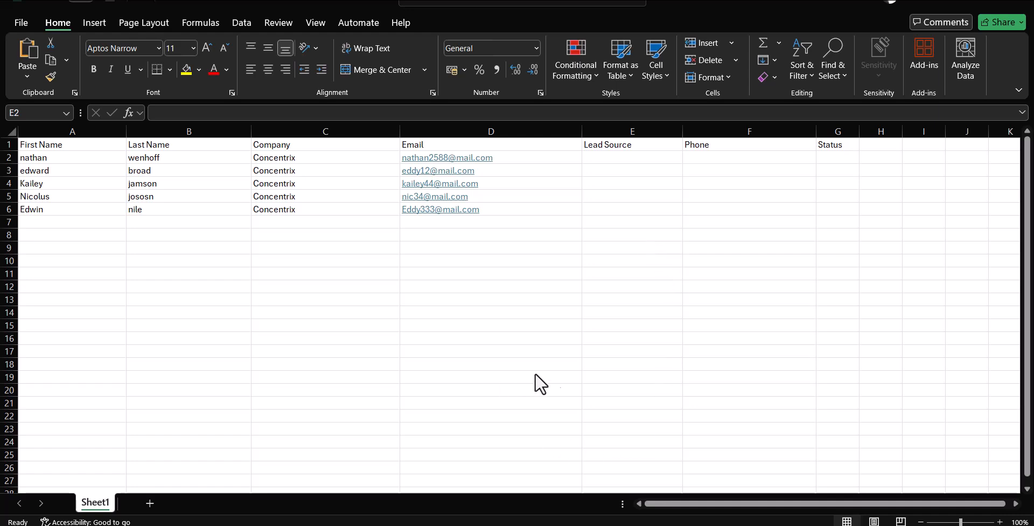
Switch to Salesforce, search the Lead object's fields for "lead s" and examine the Lead Source field's picklist values.
key(alt+Tab)
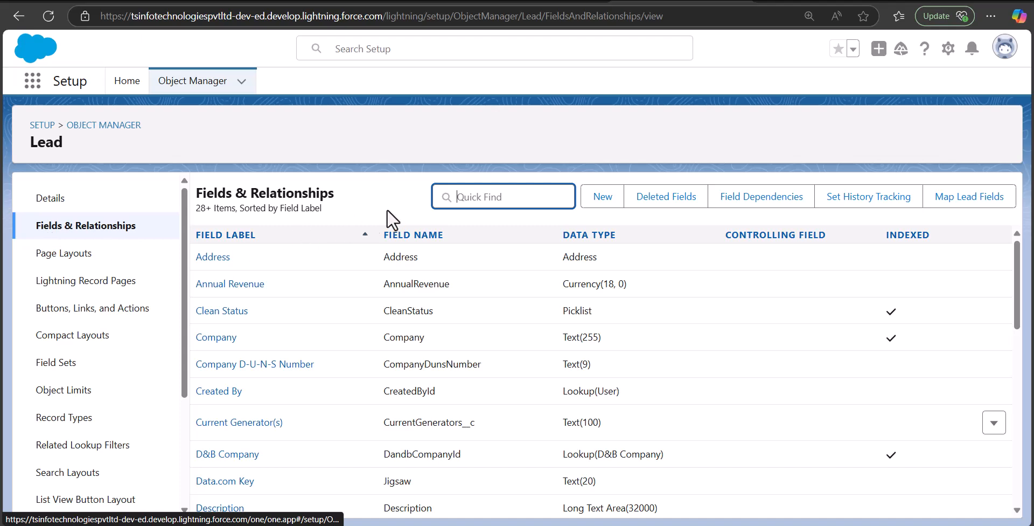
click(501, 198)
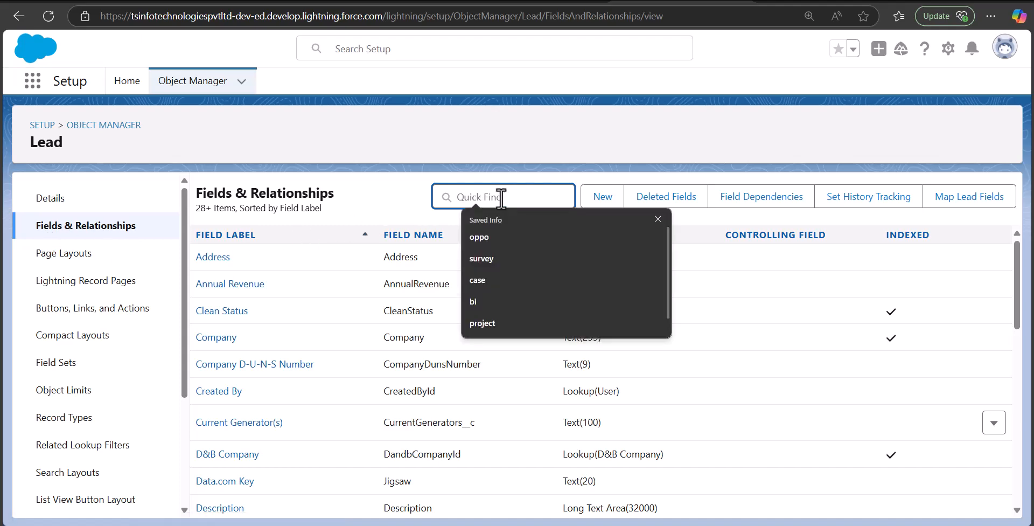
text(lead s)
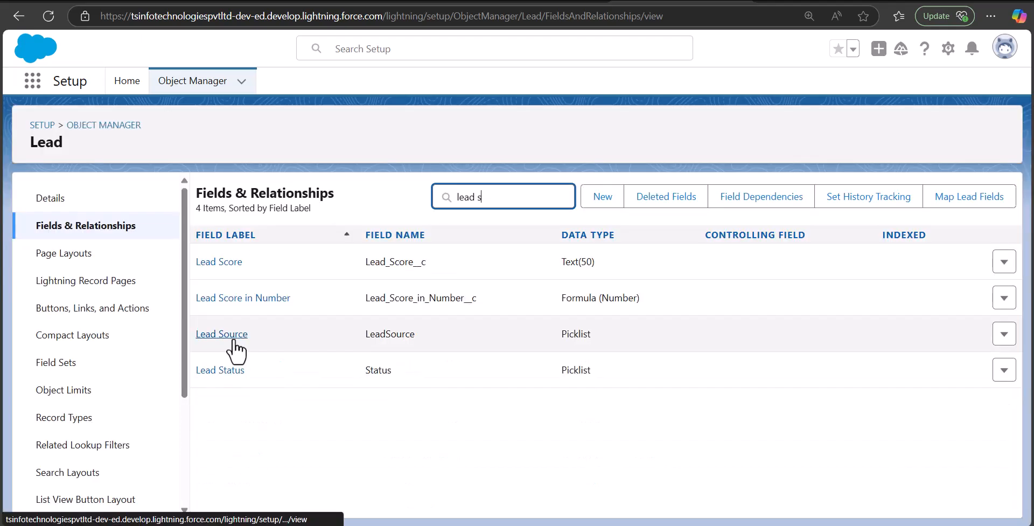
click(235, 352)
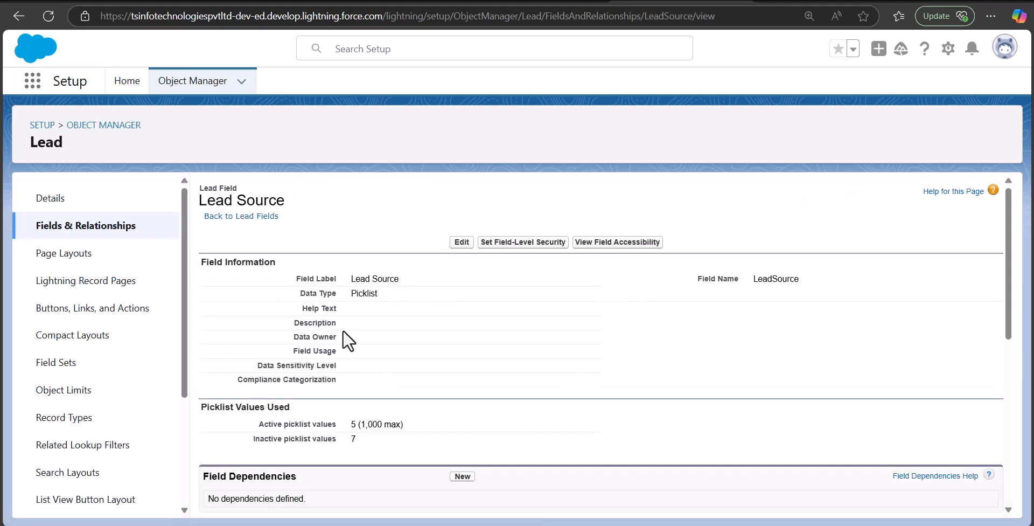
scroll(344, 332, down, 8)
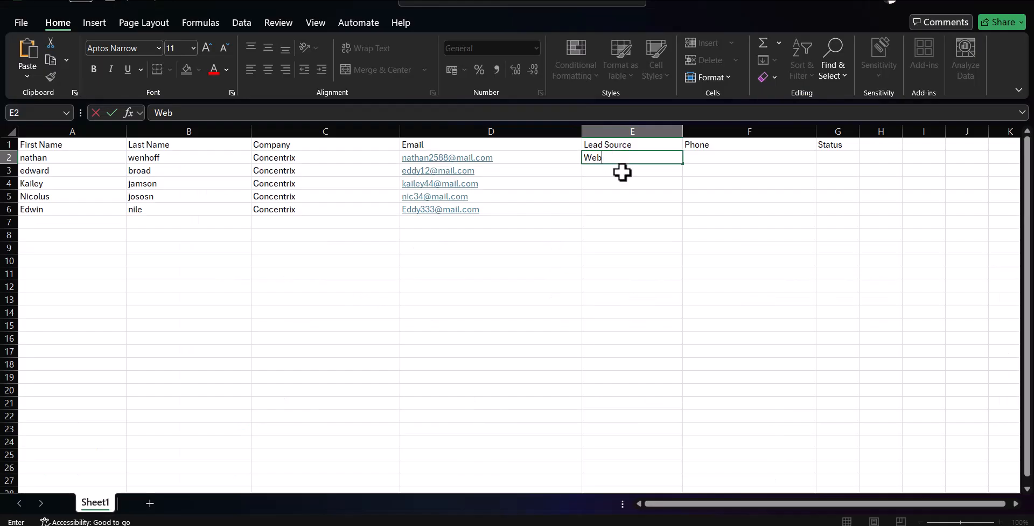
Back in Excel, set Lead Source to Web for the first two leads and Phone Enquiry for the other three.
key(Return)
text(Web)
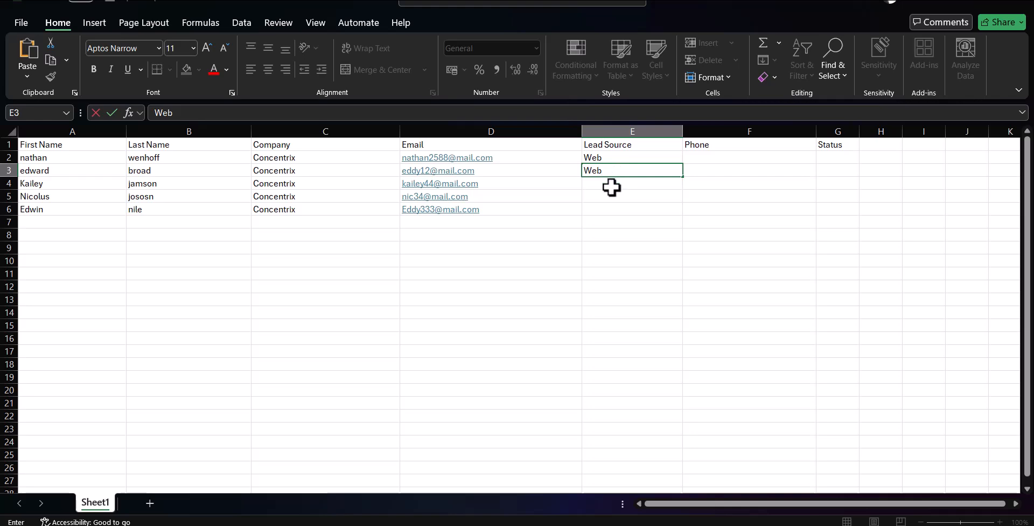
click(612, 187)
text(Phone Enquiry Phone Enquiry Phone Enquiry)
Enter phone numbers for all five leads and widen the Status column.
click(723, 155)
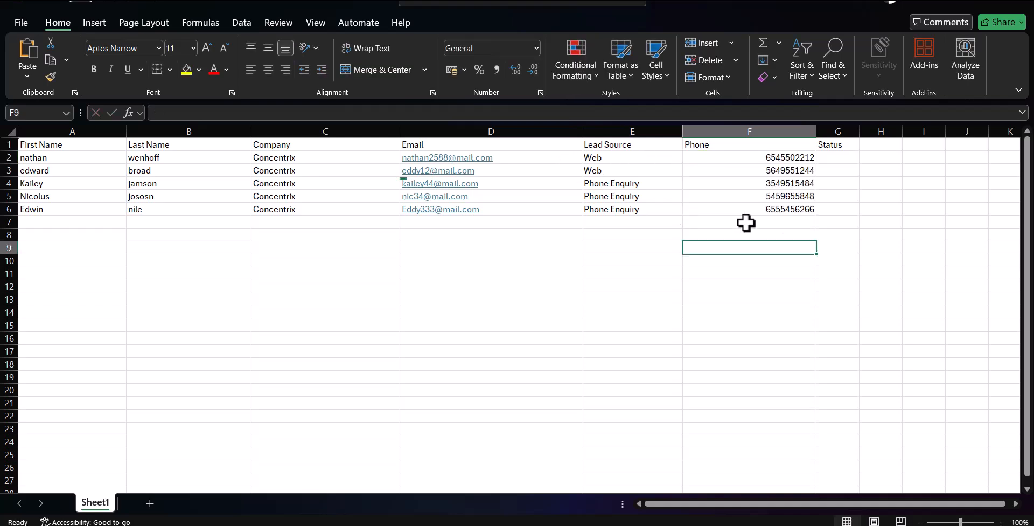
click(832, 157)
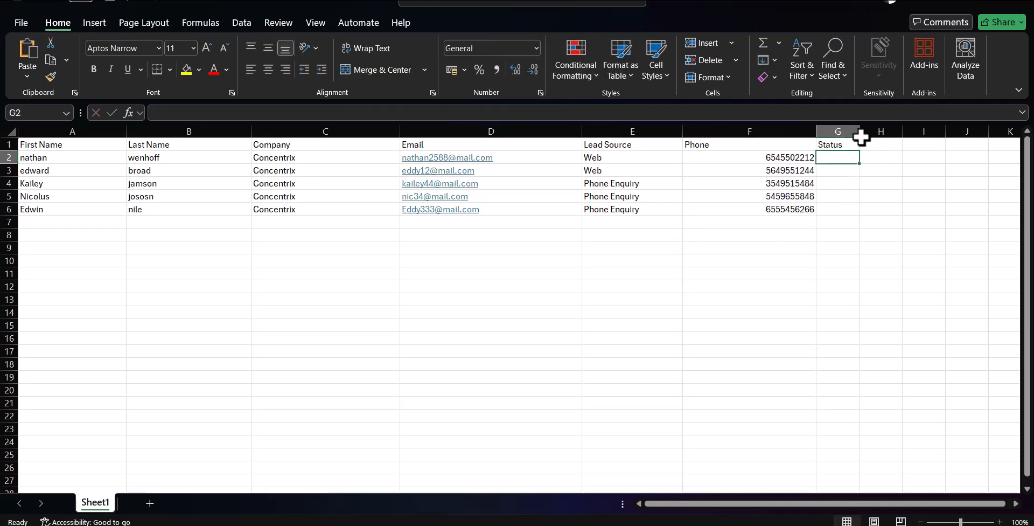
drag(860, 136, 897, 135)
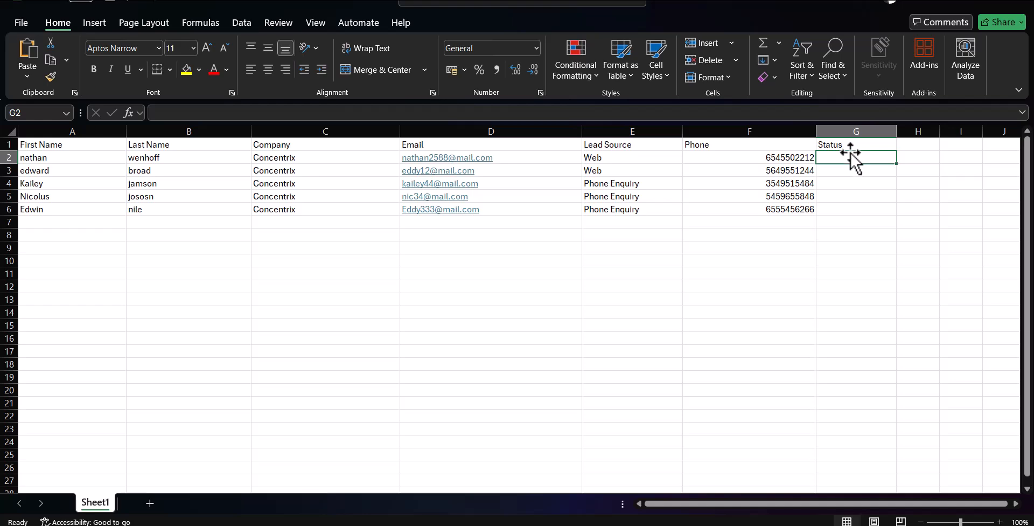
Copy Open - Not Contacted from the Lead Status picklist values in Salesforce into the Excel Status column for all five leads.
click(550, 524)
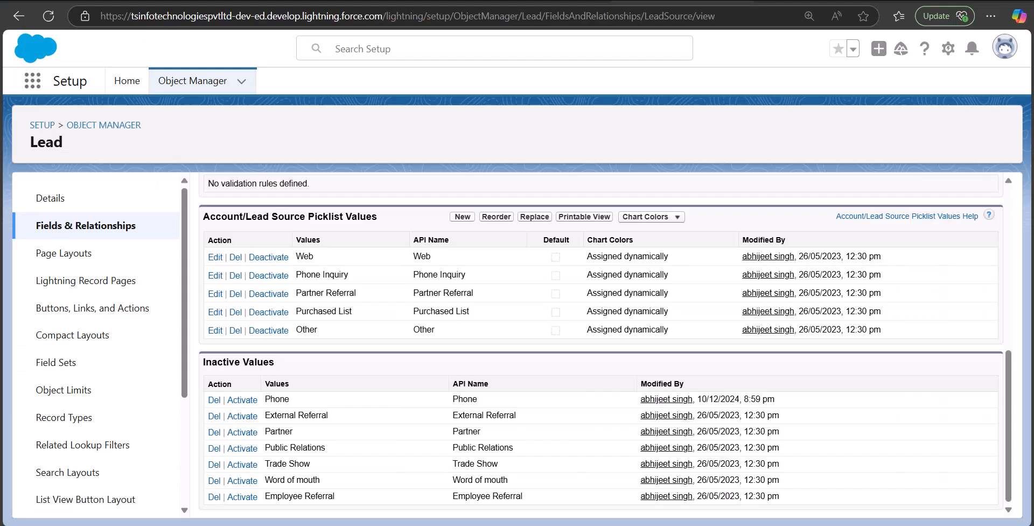
scroll(250, 372, up, 5)
click(119, 229)
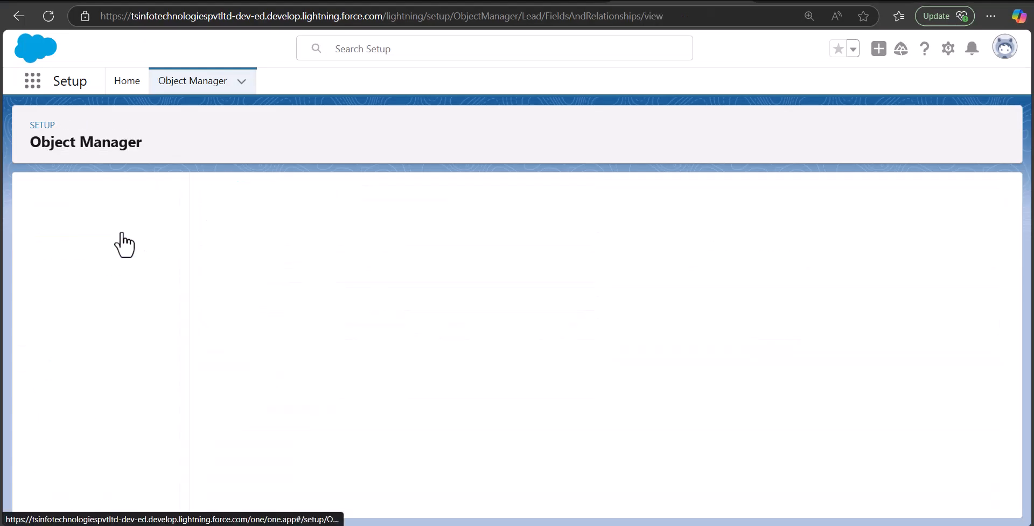
drag(296, 358, 383, 359)
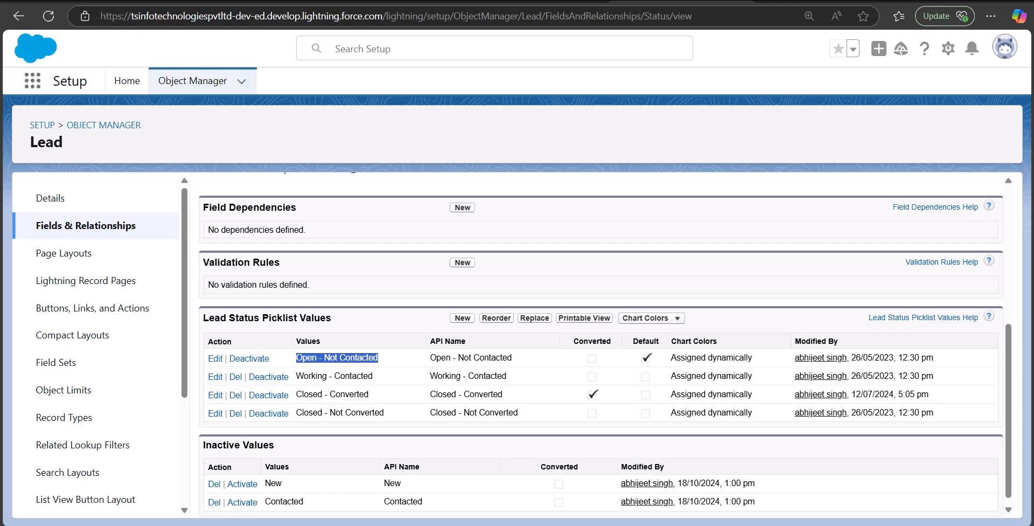
key(alt+Tab)
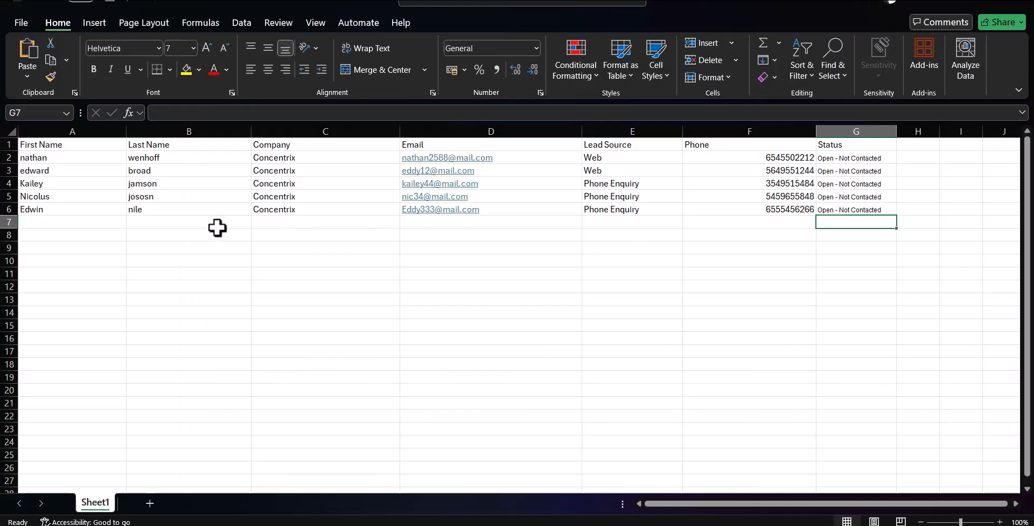
Save the lead sheet as a CSV UTF-8 (Comma delimited) file.
click(20, 23)
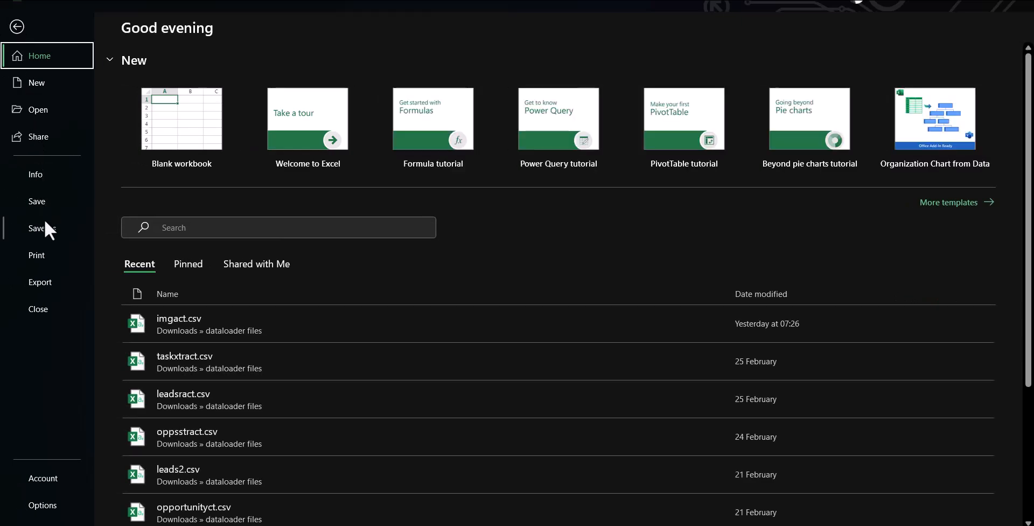
click(43, 226)
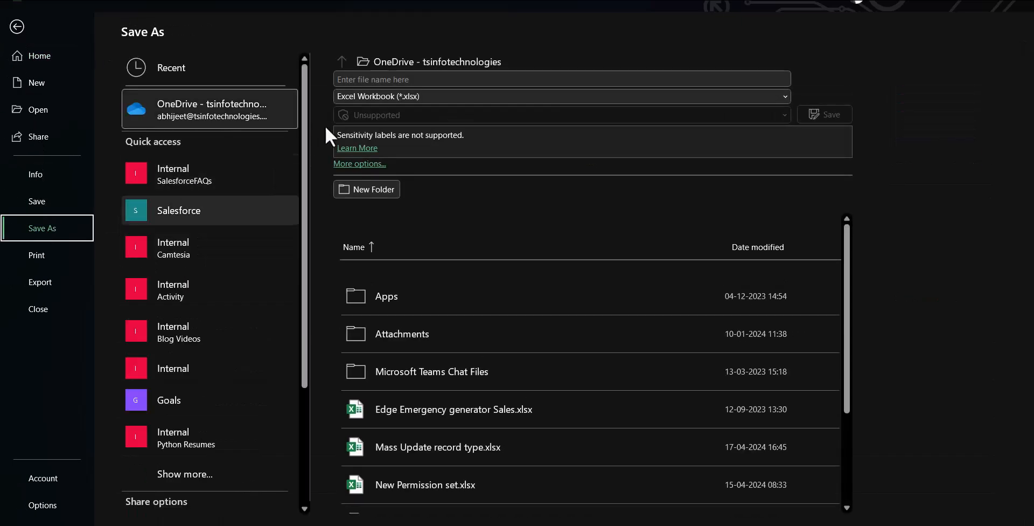
click(494, 97)
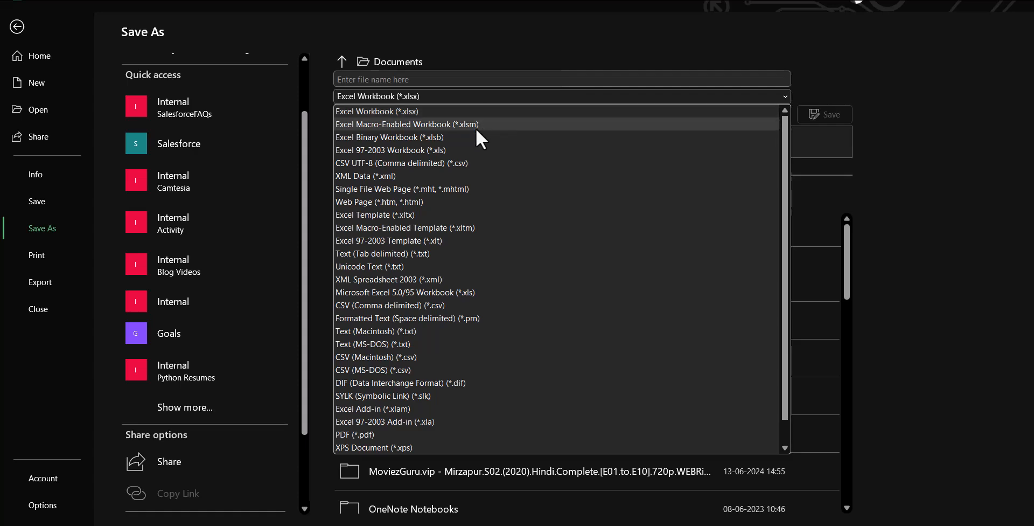
click(467, 164)
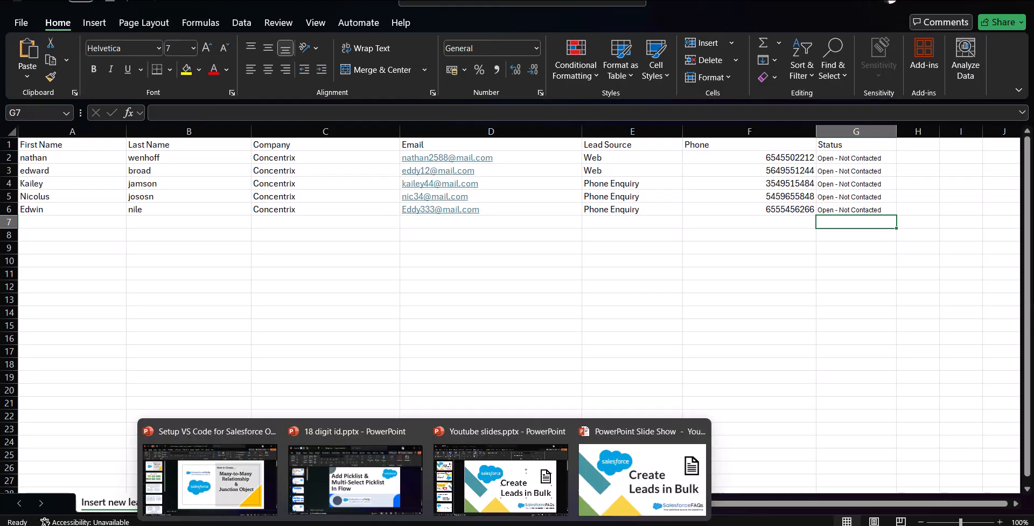
Switch to Salesforce Data Loader, start an Insert operation and log in using OAuth with the Production environment.
click(307, 525)
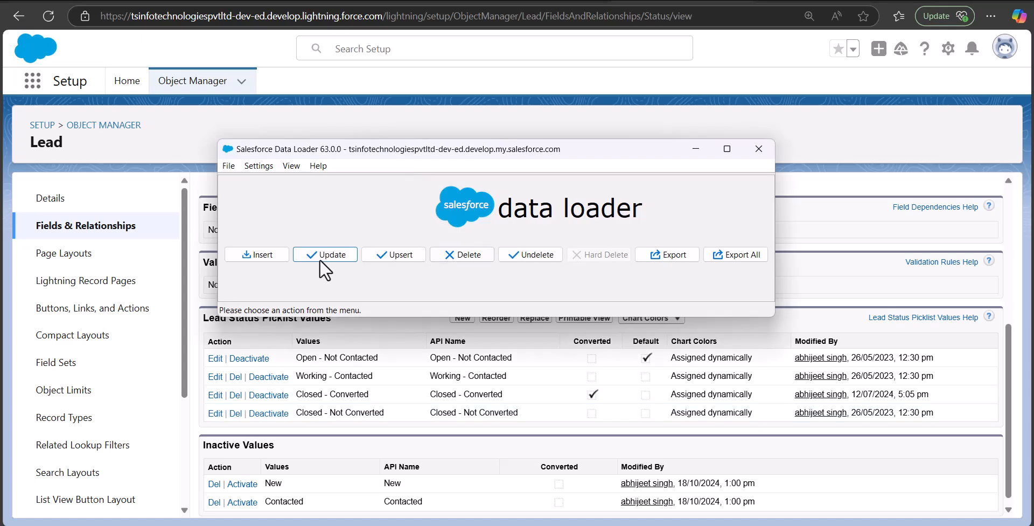
click(254, 256)
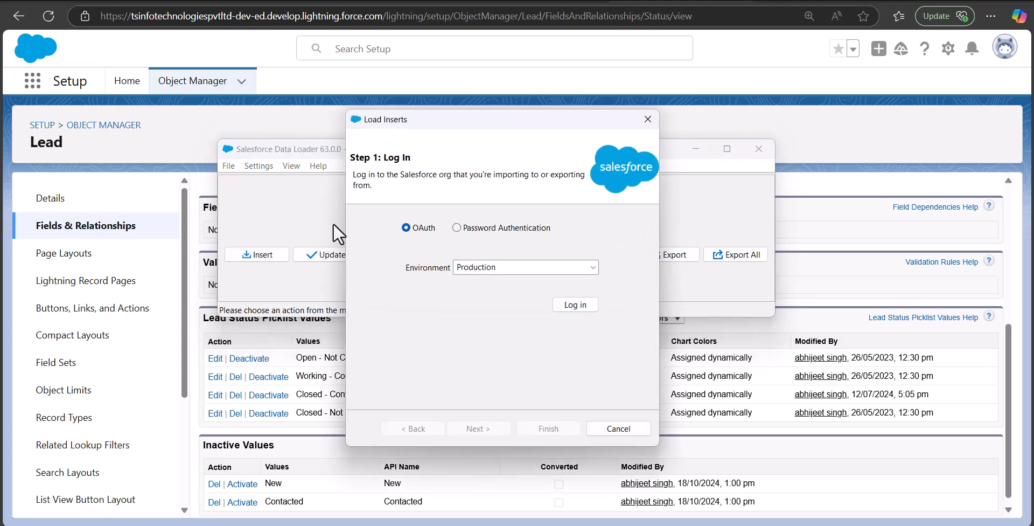
click(573, 305)
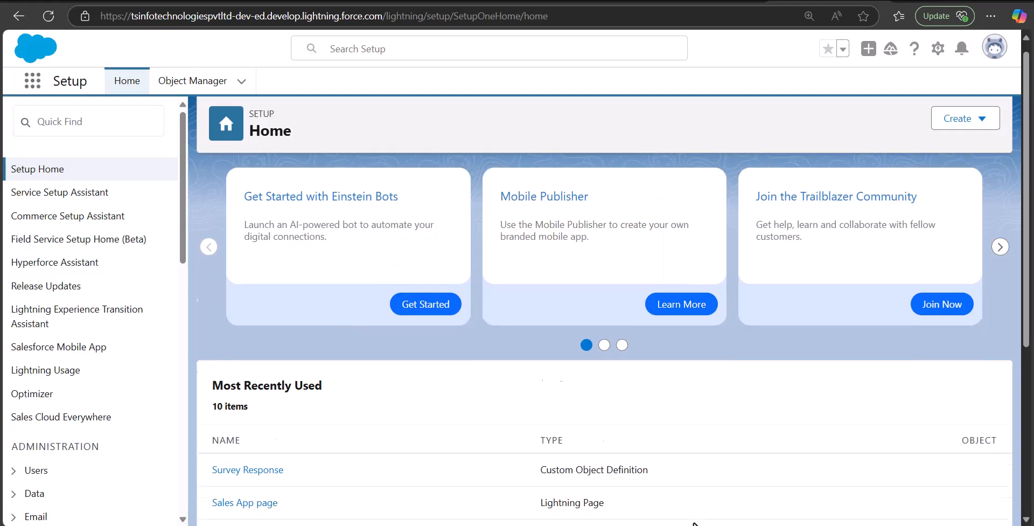
scroll(604, 302, down, 5)
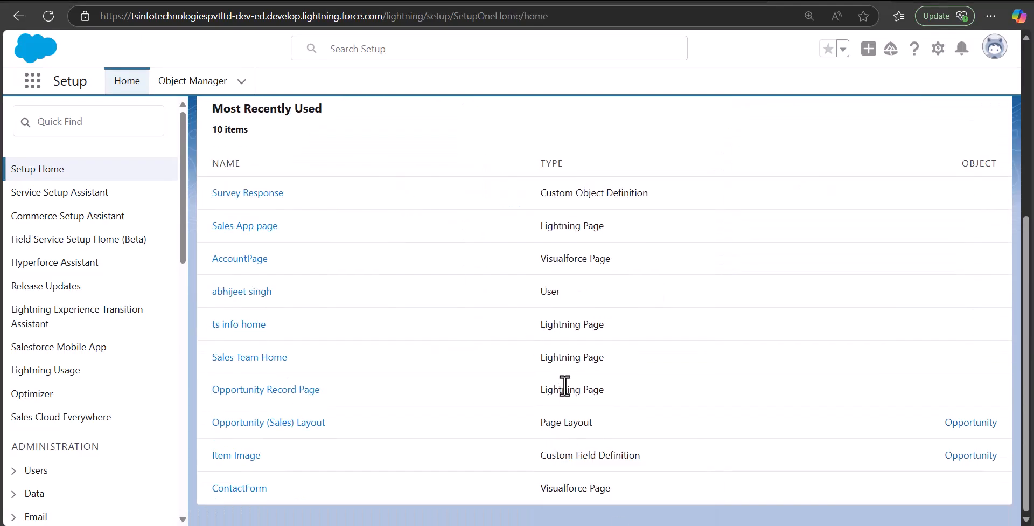
Switch to Salesforce Data Loader, search the objects for "le" and select Lead (Lead) as the object to import.
key(alt+Tab)
click(404, 235)
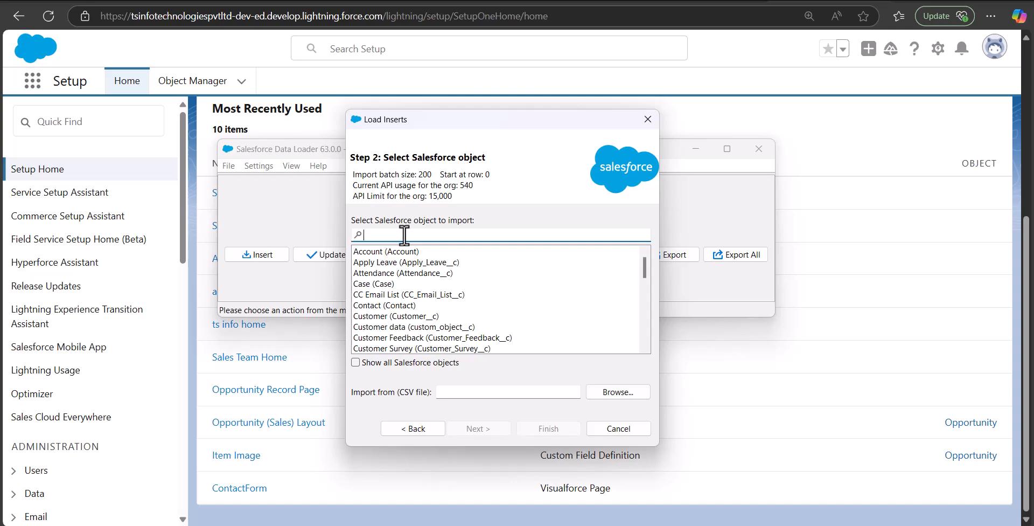
text(le)
click(394, 259)
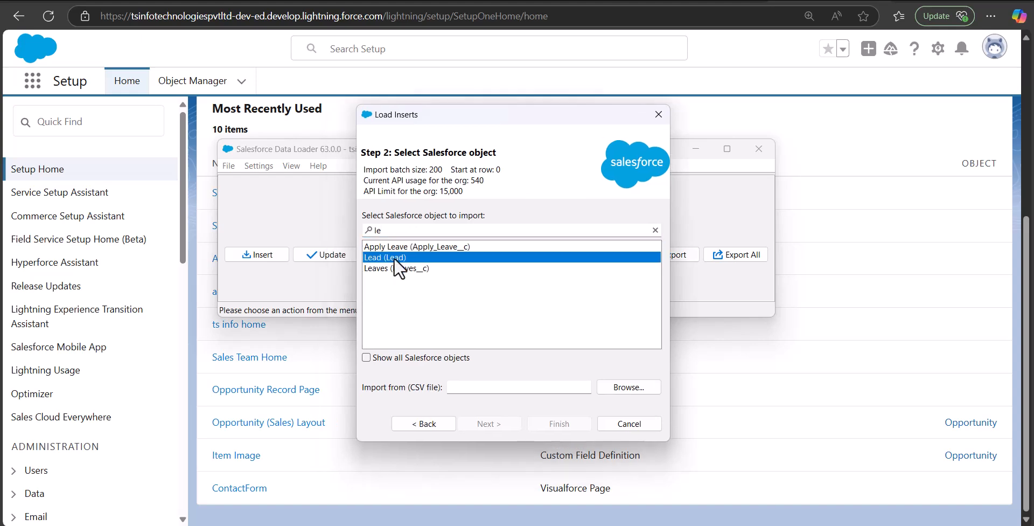
Load Insert new leads.csv from the dataloader files folder as the import source and continue to mapping with all lookup relationships unselected.
click(629, 390)
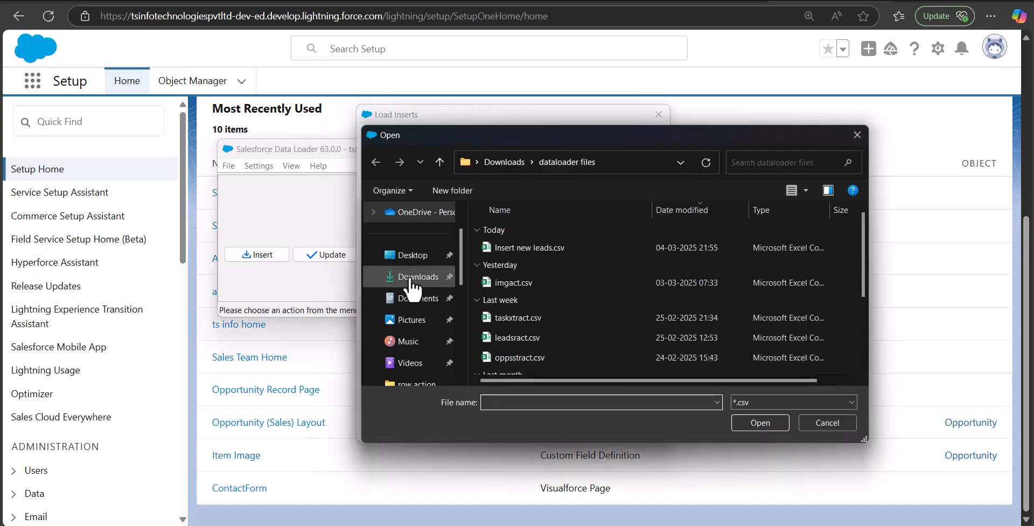
click(415, 276)
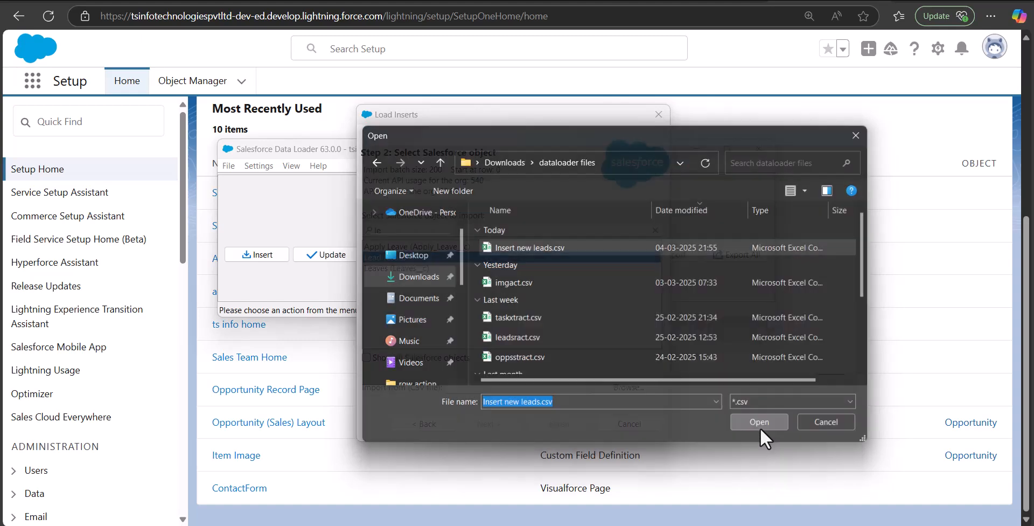
click(760, 426)
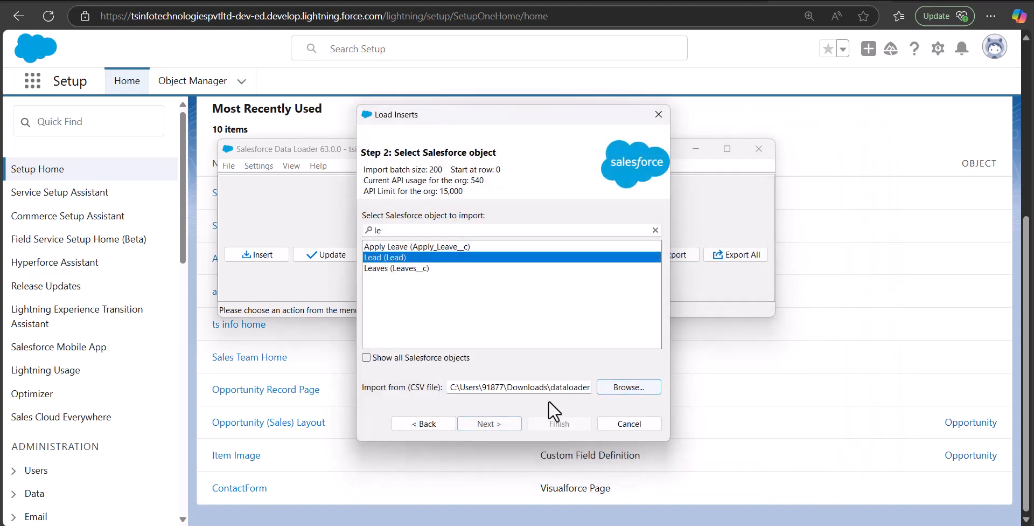
click(484, 423)
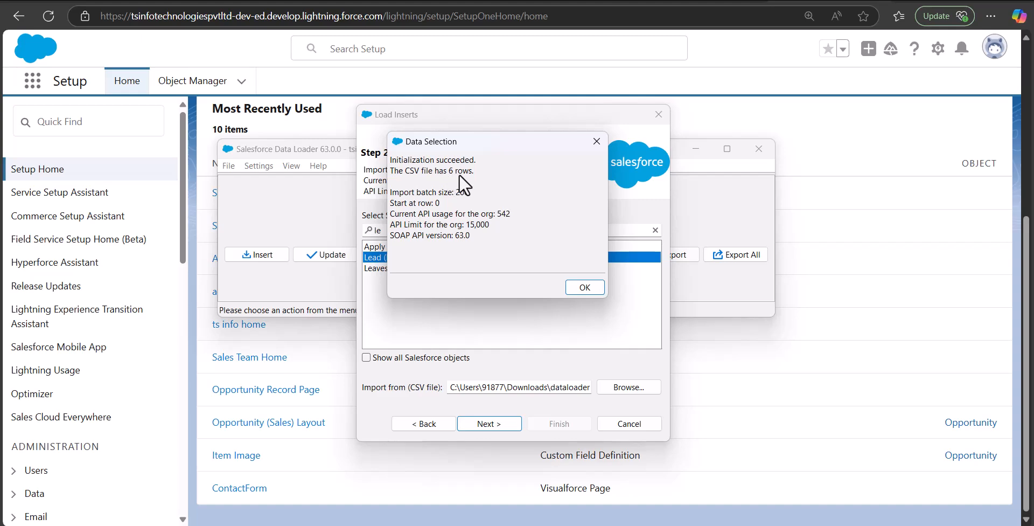
click(590, 285)
click(474, 424)
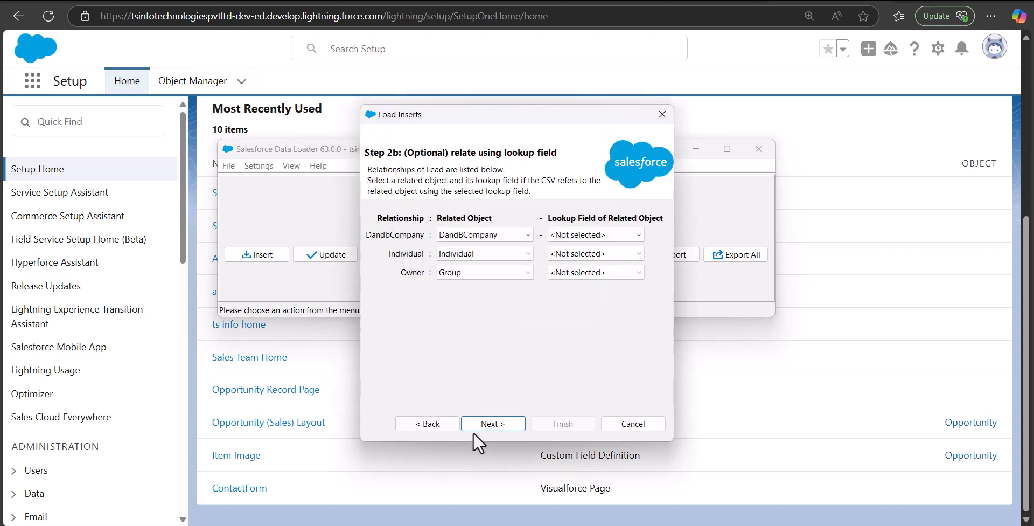
key(Return)
Review the matching of CSV column headers to Lead fields in the mapping editor and accept it without edits.
drag(536, 123, 490, 104)
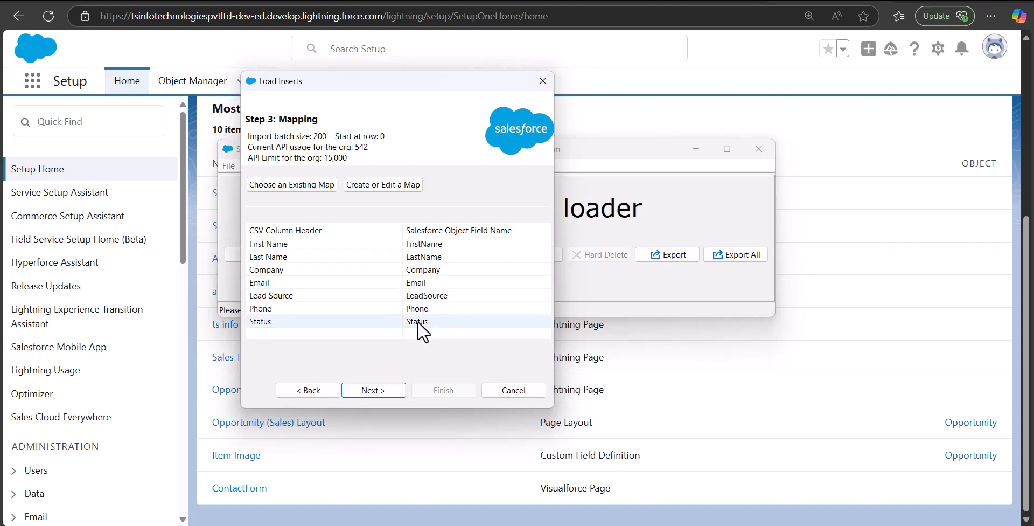
click(371, 186)
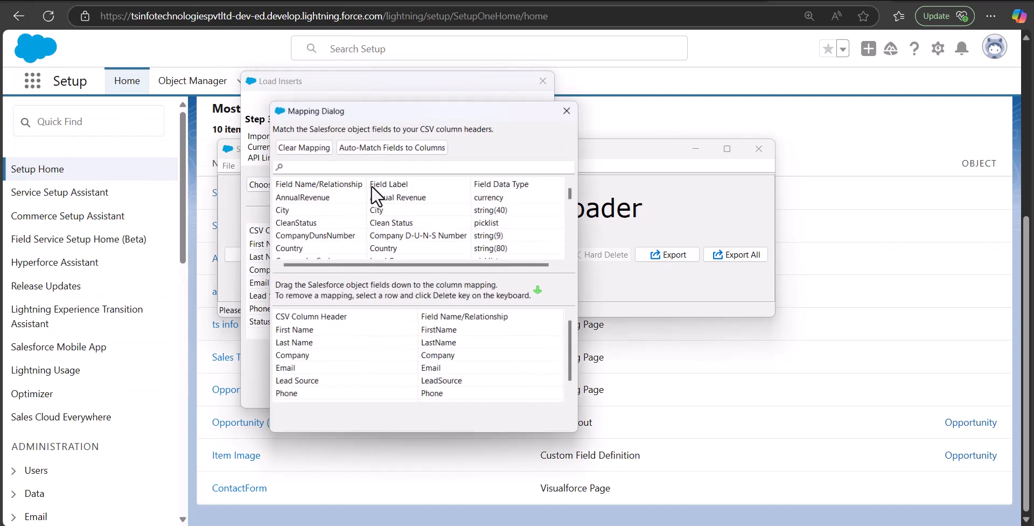
drag(492, 105, 582, 69)
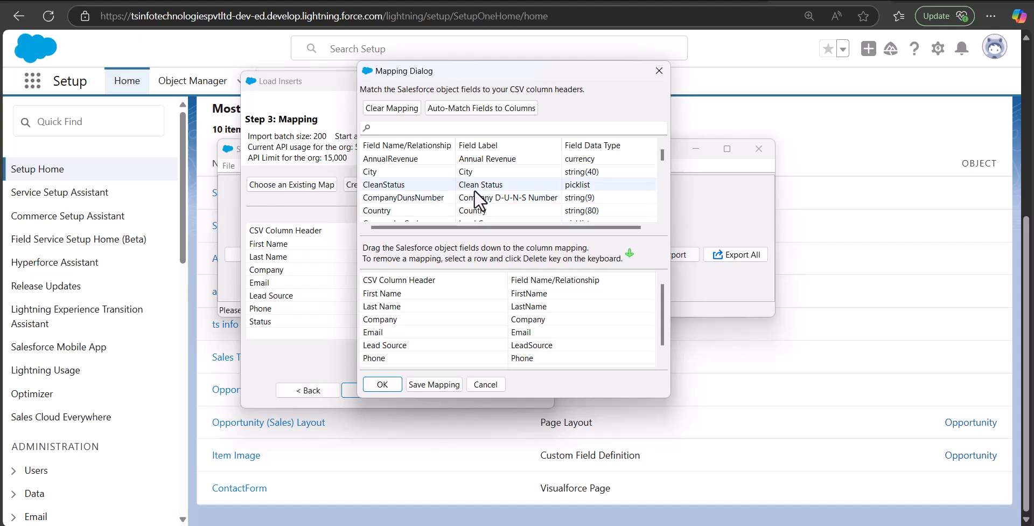
scroll(533, 325, down, 1)
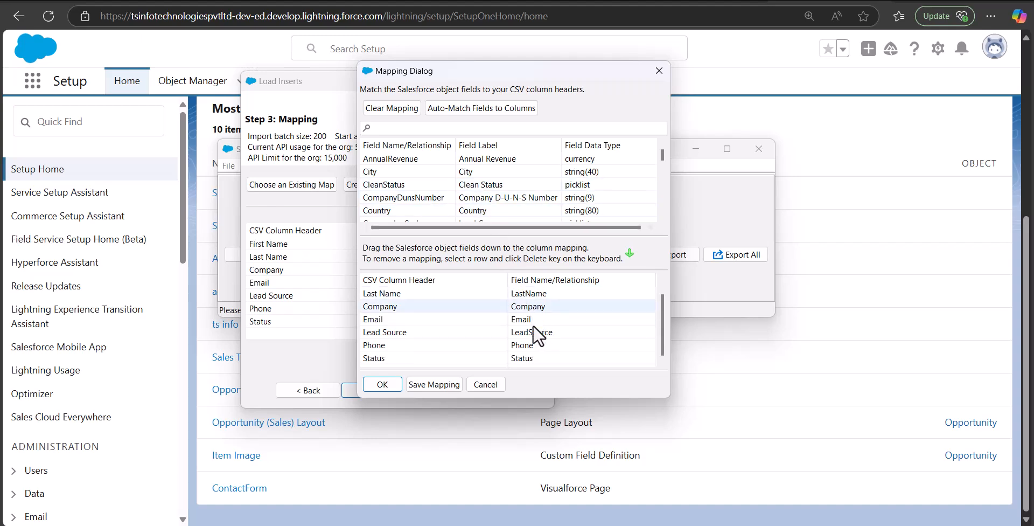
scroll(526, 322, up, 1)
click(383, 384)
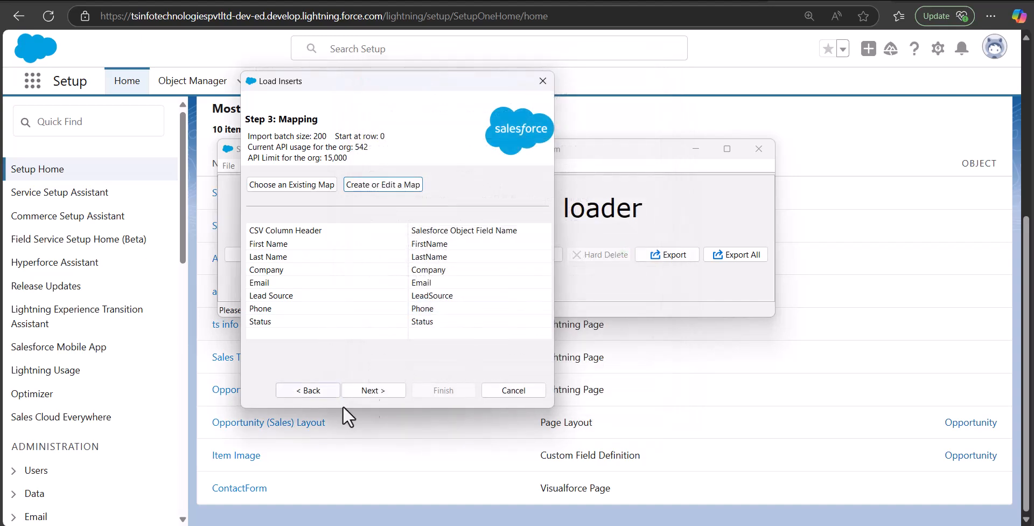
Finish the insert with the preset results folder and confirm inserting the new lead records.
click(376, 392)
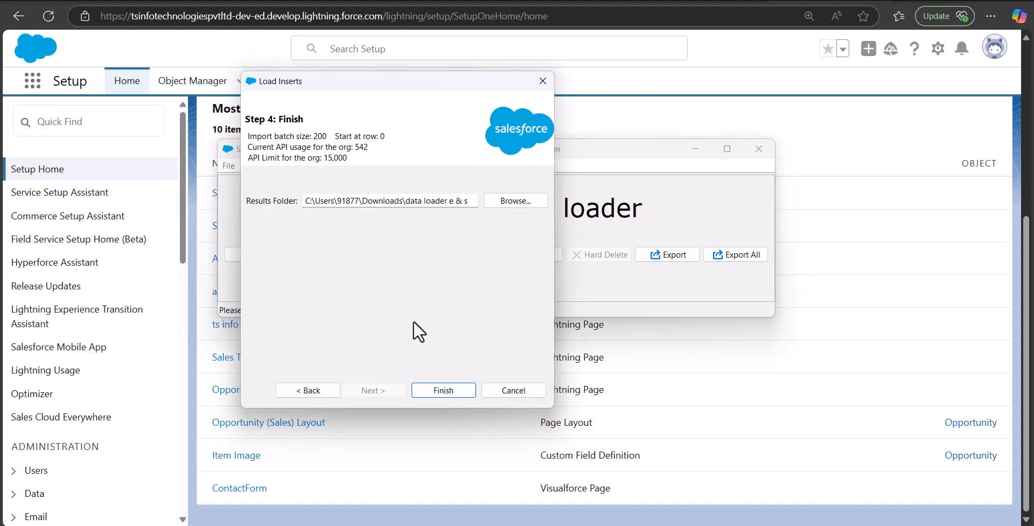
click(441, 389)
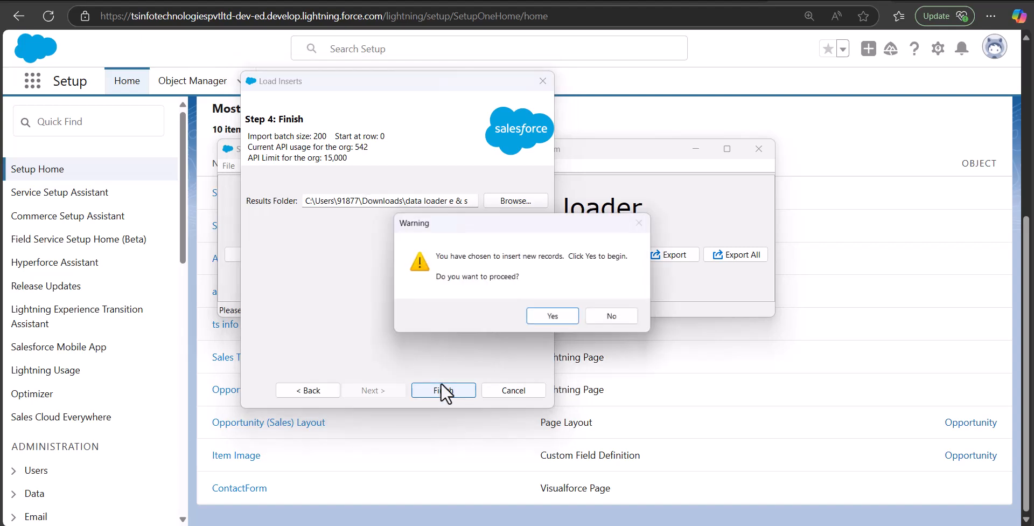
click(558, 319)
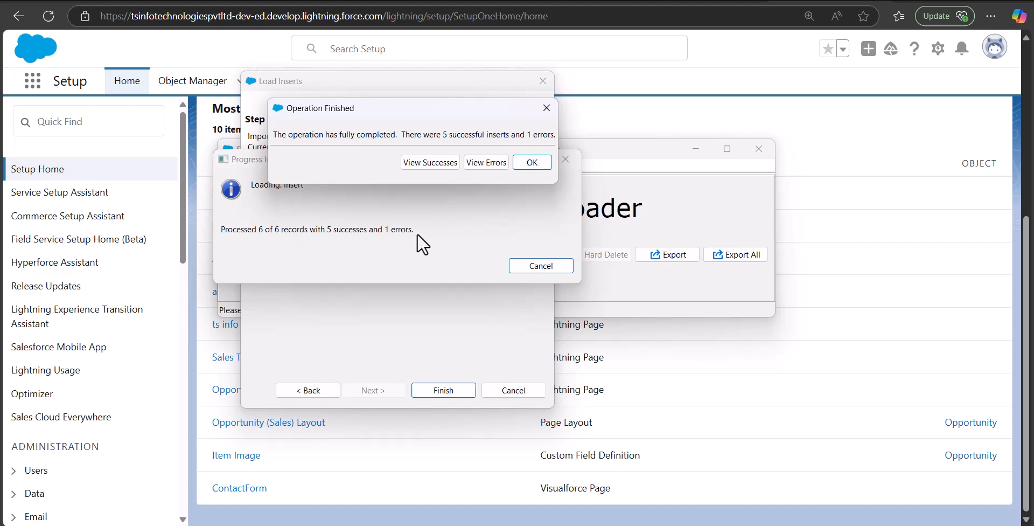
View the insert errors, widen the CSV Viewer to read the full ERROR column and close it.
click(480, 165)
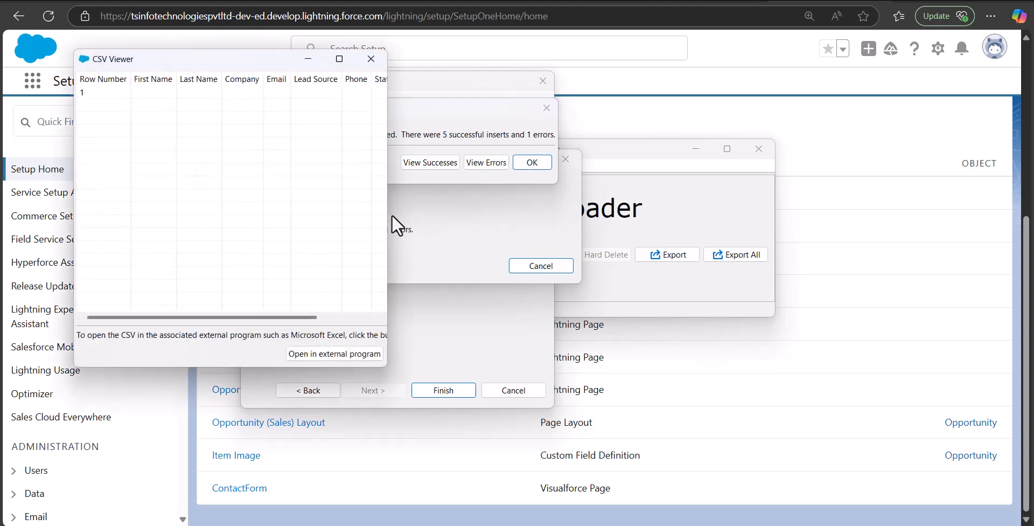
drag(387, 215, 704, 219)
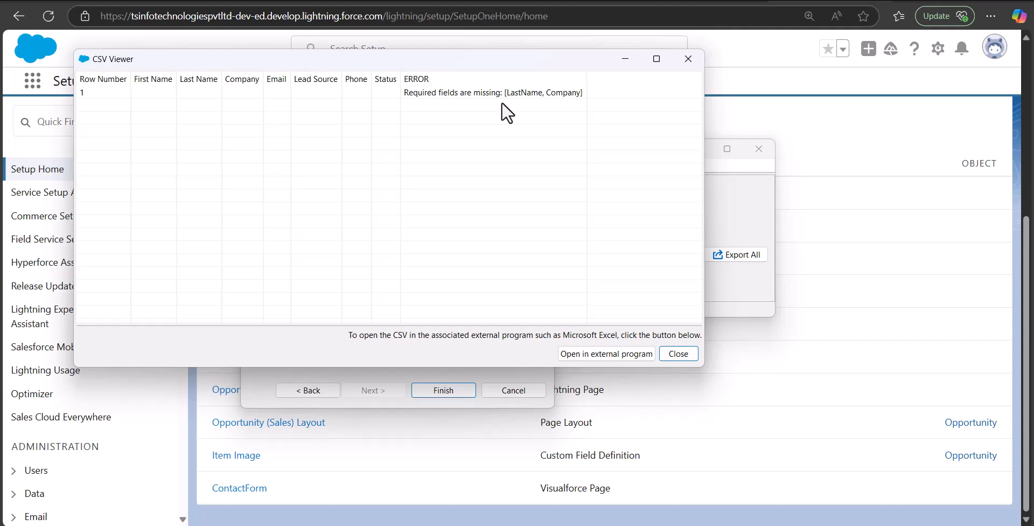
drag(536, 69, 457, 104)
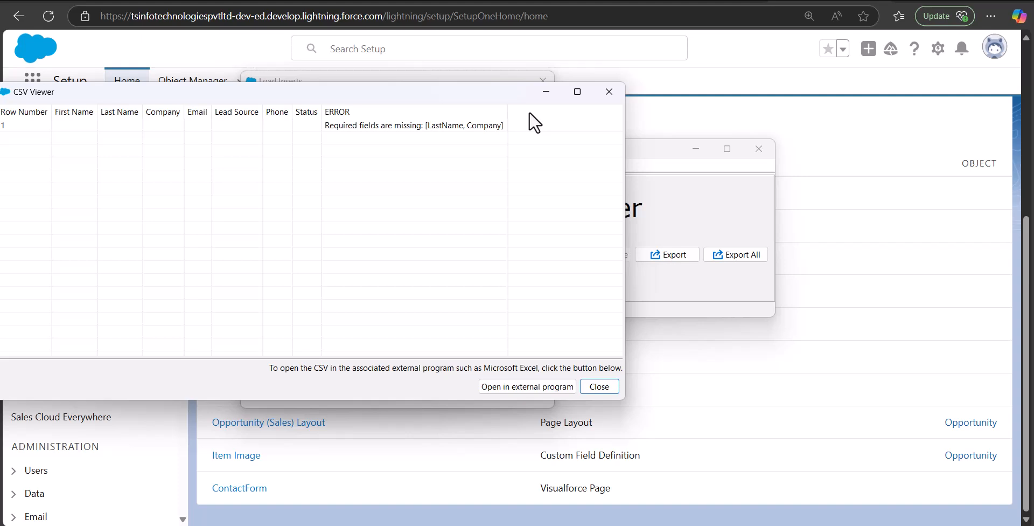
drag(437, 94, 528, 93)
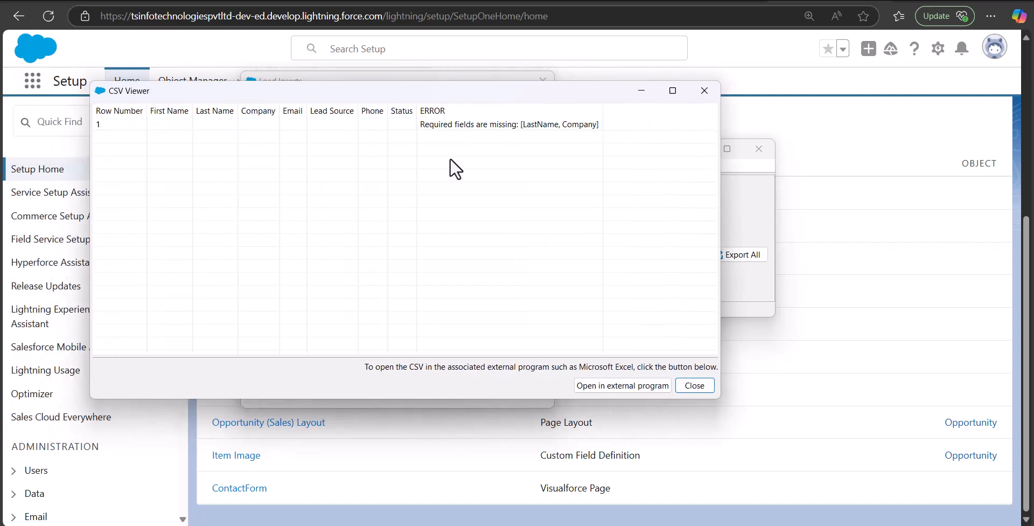
click(704, 90)
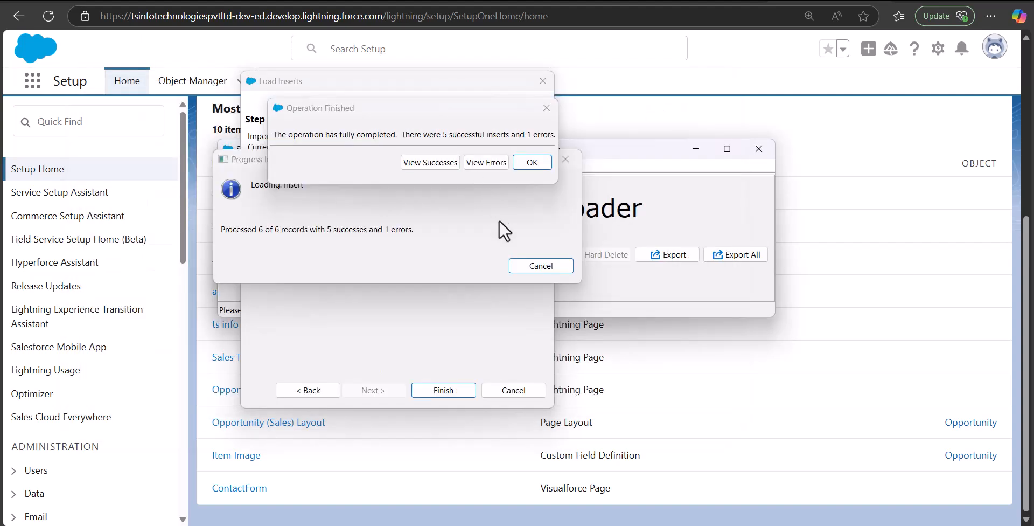
View the successful inserts and widen the CSV Viewer to examine the record IDs and all lead columns.
click(426, 163)
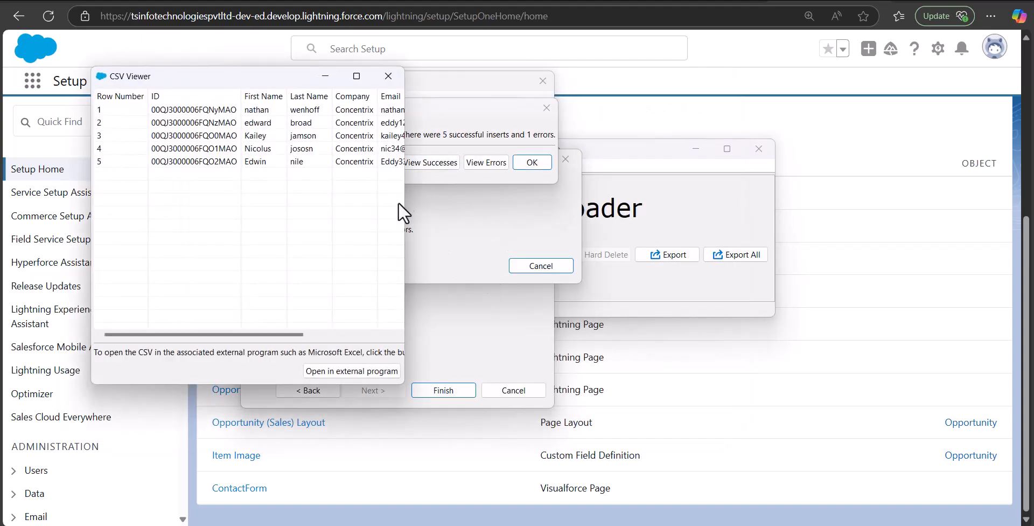
drag(405, 201, 758, 236)
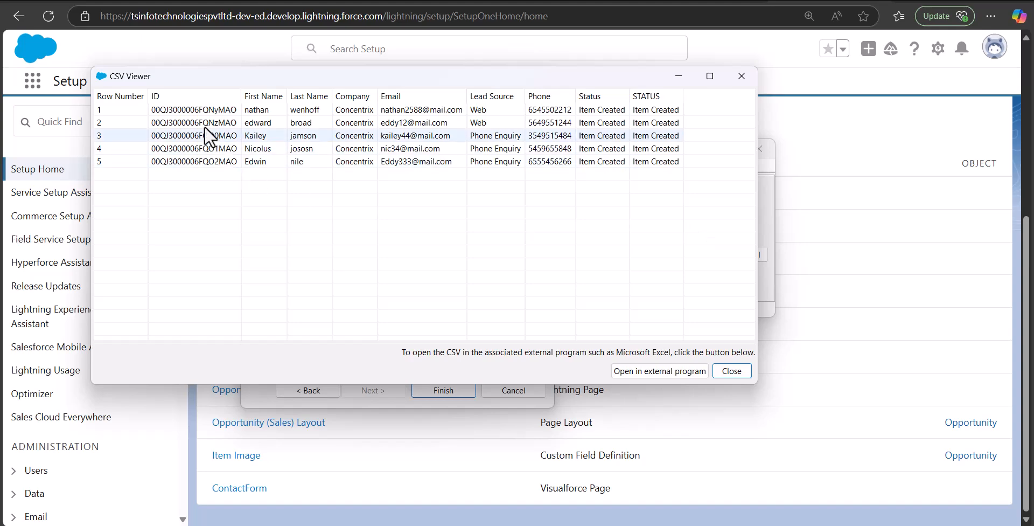